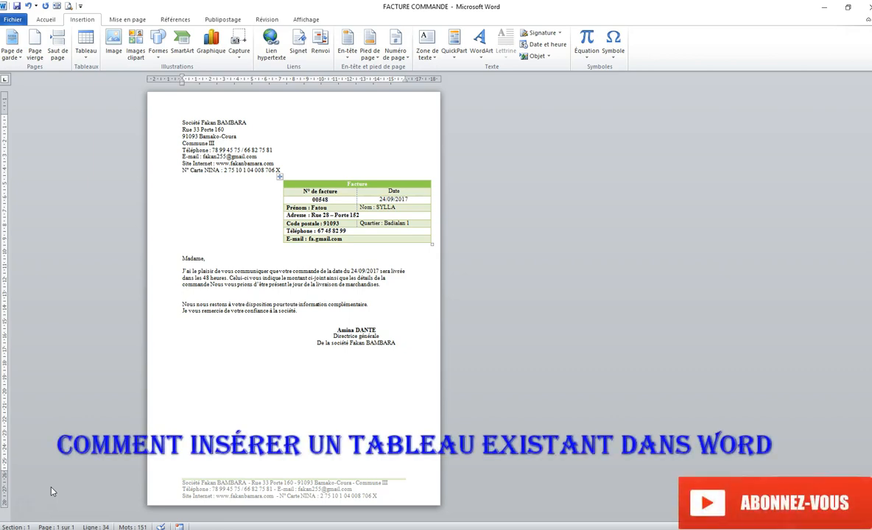
# On the blank line after the letter's first paragraph, set up an object from the FACTURE_CLIENT file with linking to the file enabled
pyautogui.click(139, 300)
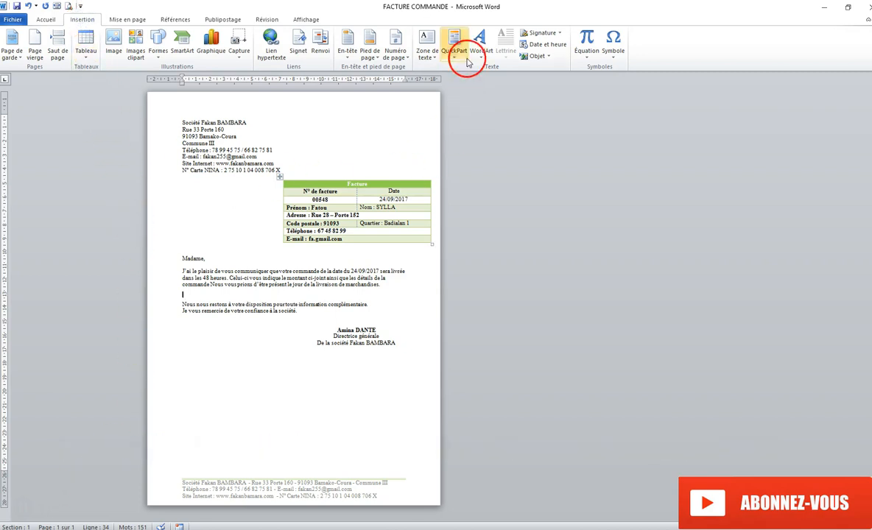
pyautogui.click(549, 57)
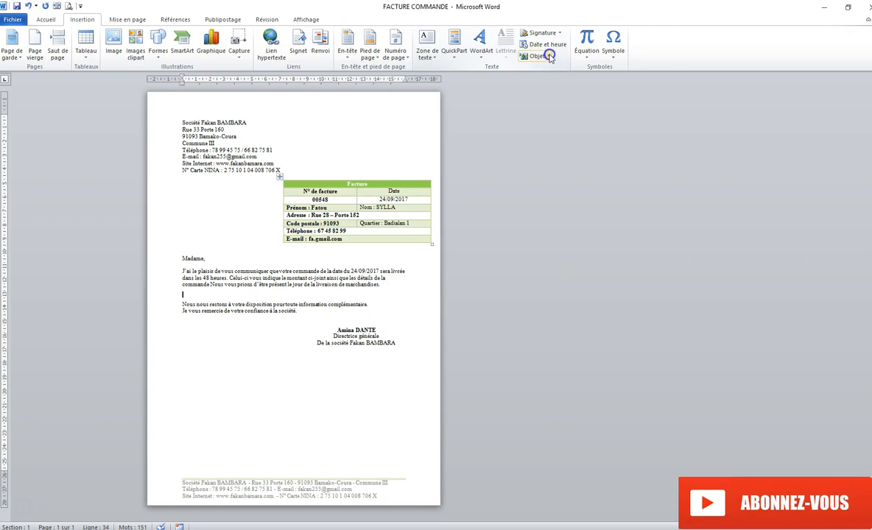
pyautogui.click(548, 69)
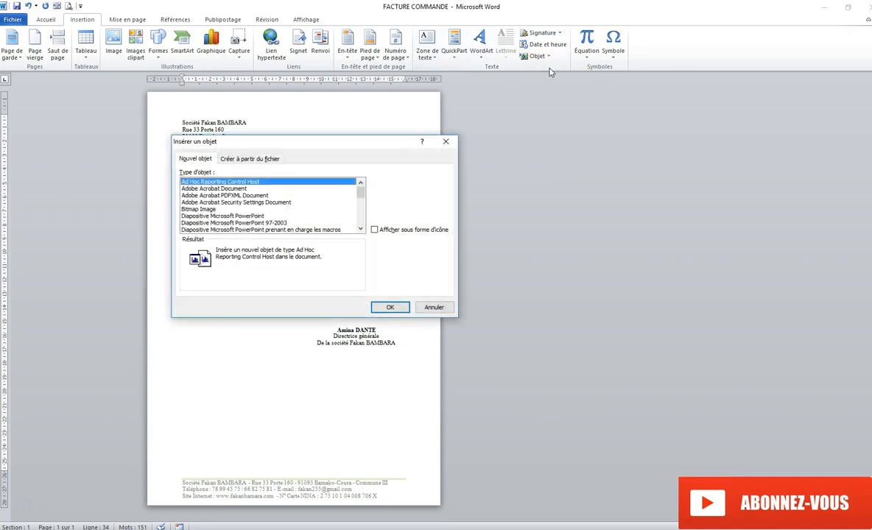
pyautogui.click(239, 160)
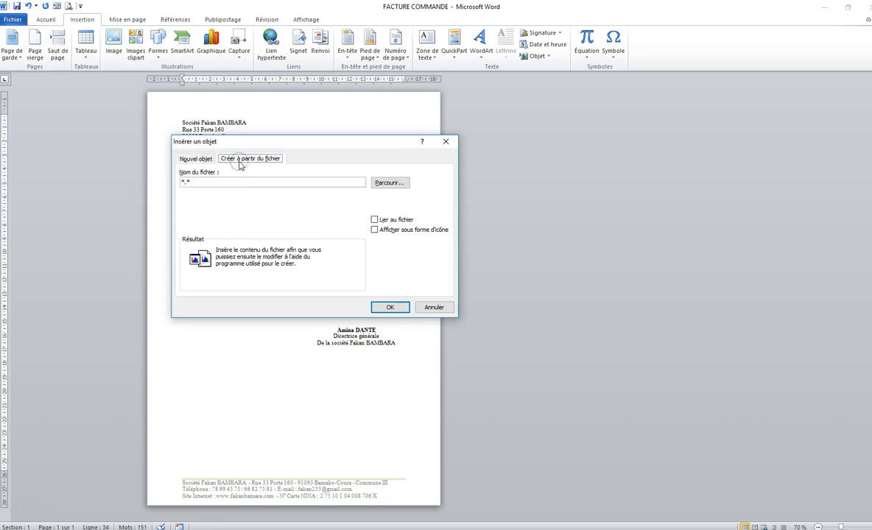
pyautogui.click(400, 184)
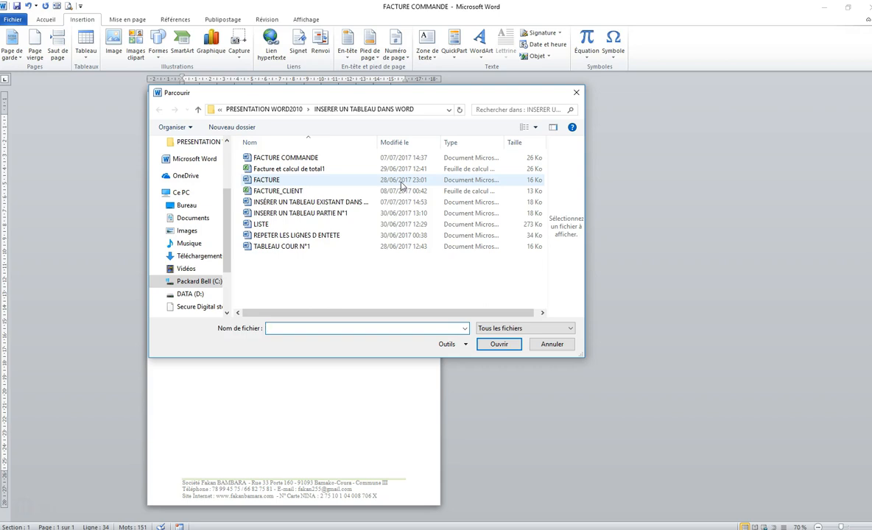
pyautogui.click(262, 191)
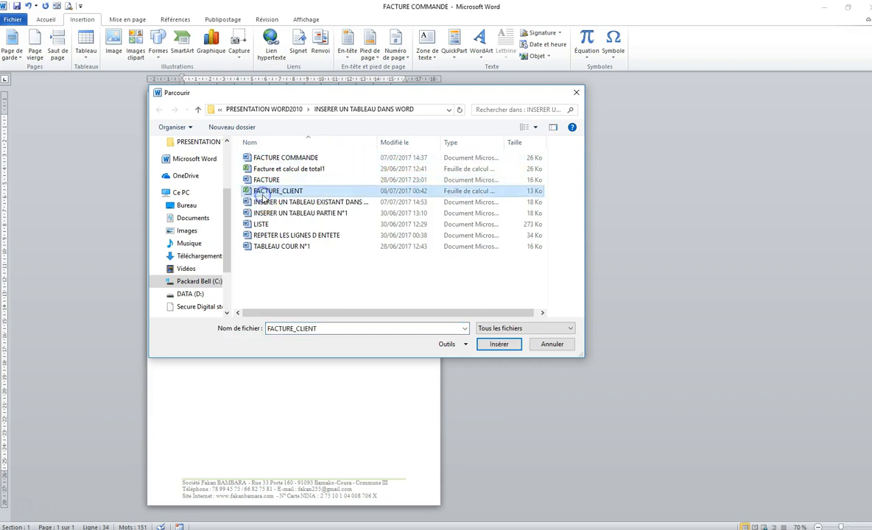
pyautogui.click(498, 344)
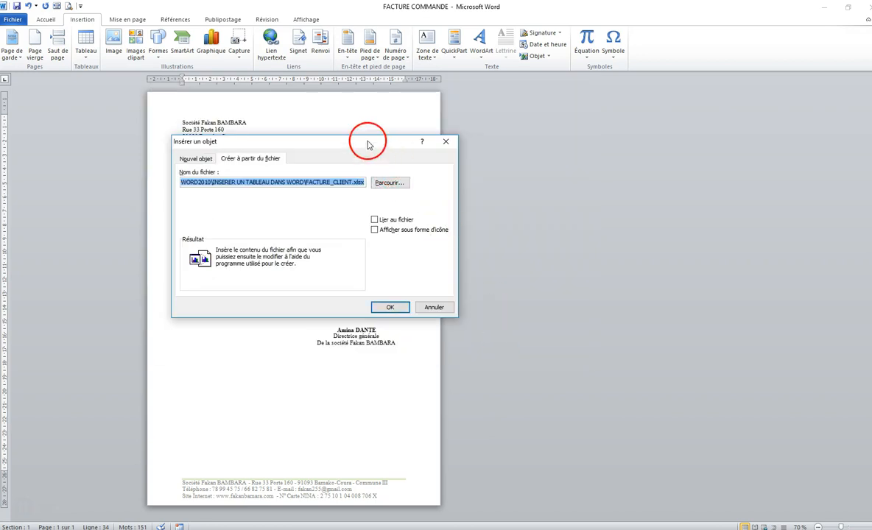
pyautogui.moveTo(366, 141); pyautogui.dragTo(343, 160)
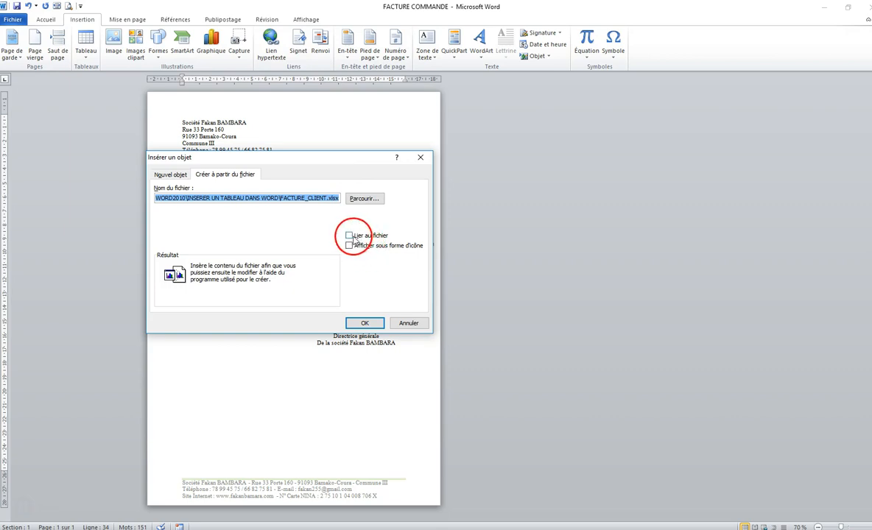
pyautogui.click(350, 236)
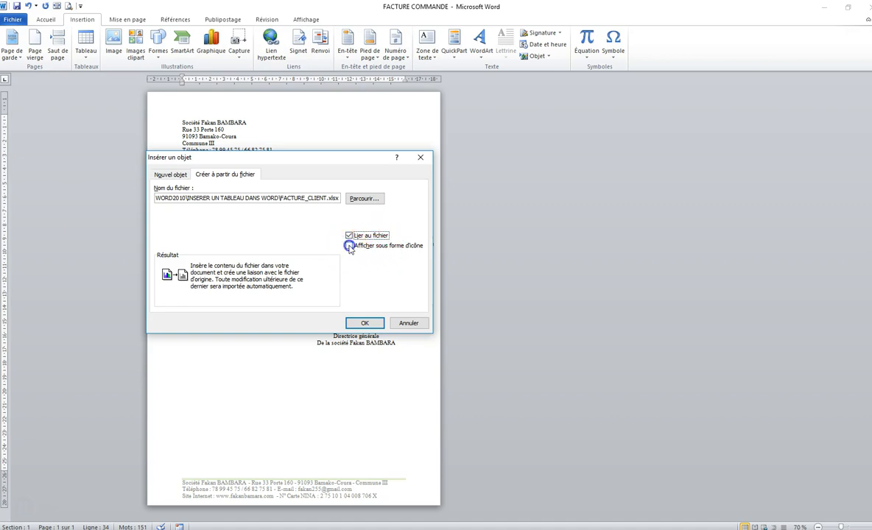
# Try the option to display the linked file as an icon, and look through the available icons
pyautogui.click(349, 246)
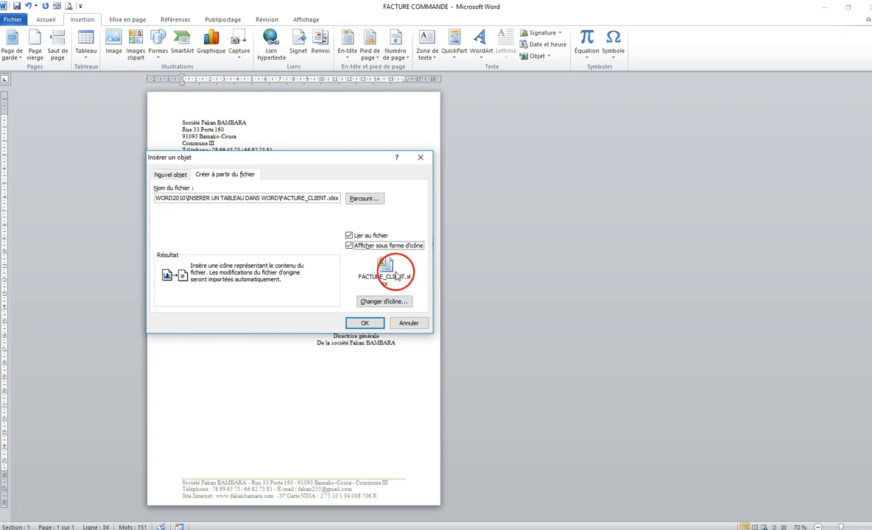
pyautogui.click(380, 301)
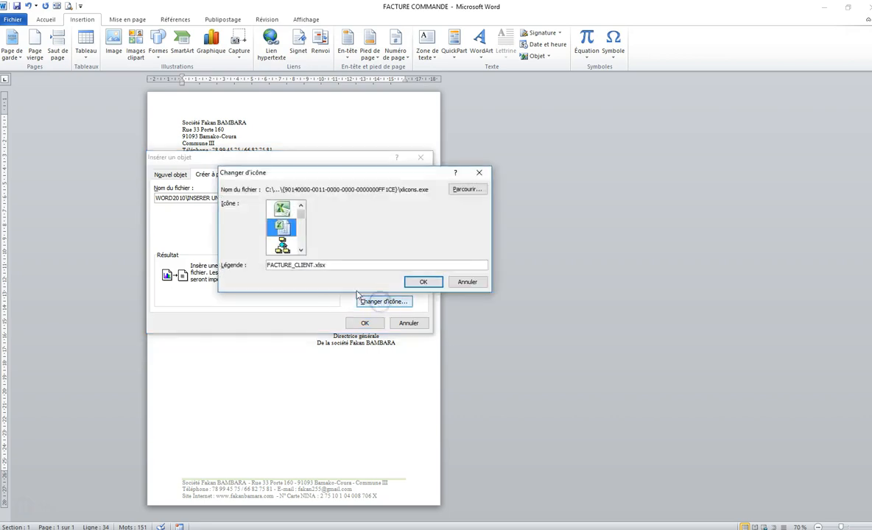
pyautogui.moveTo(301, 212)
pyautogui.mouseDown()
pyautogui.moveTo(301, 232)
pyautogui.moveTo(299, 213)
pyautogui.mouseUp()
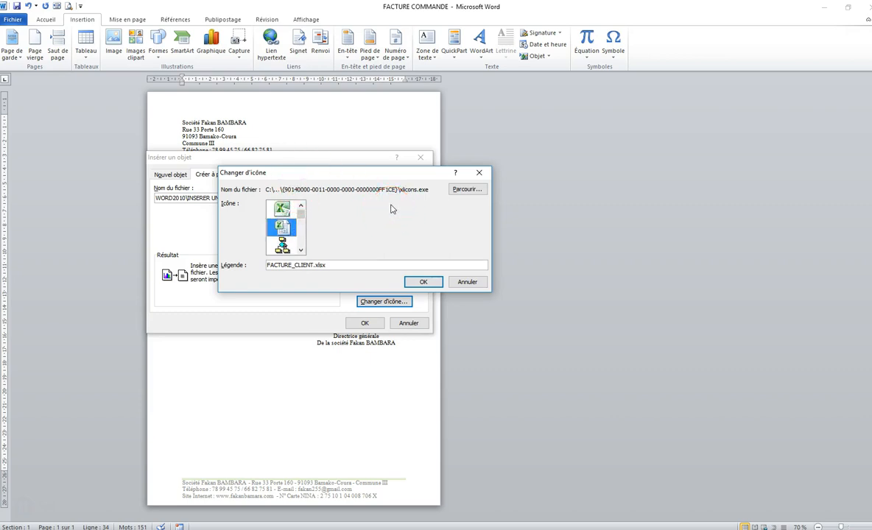
pyautogui.click(466, 282)
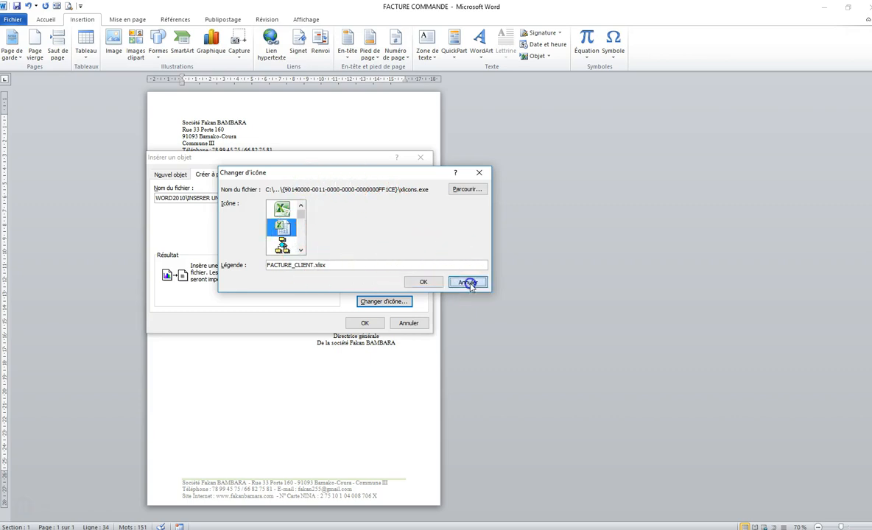
pyautogui.click(350, 245)
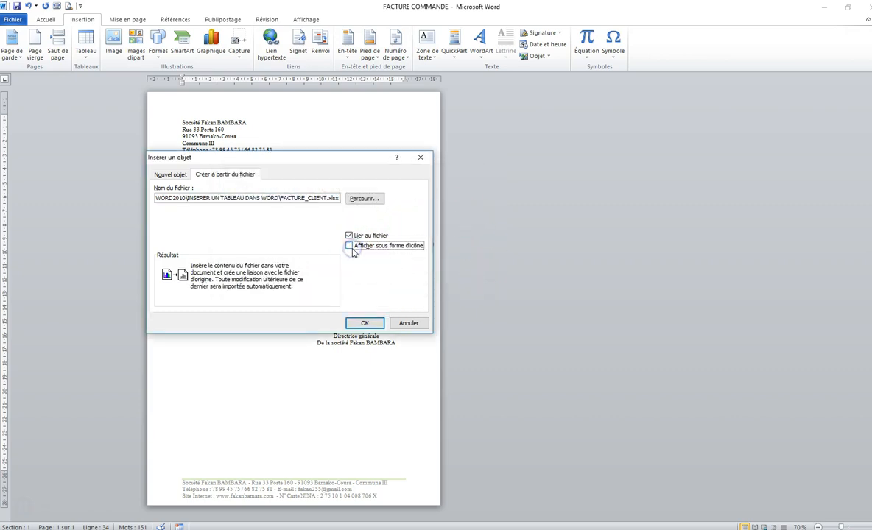
# Insert the linked invoice table into the letter and open its source workbook in Excel with the sheet maximized
pyautogui.click(365, 322)
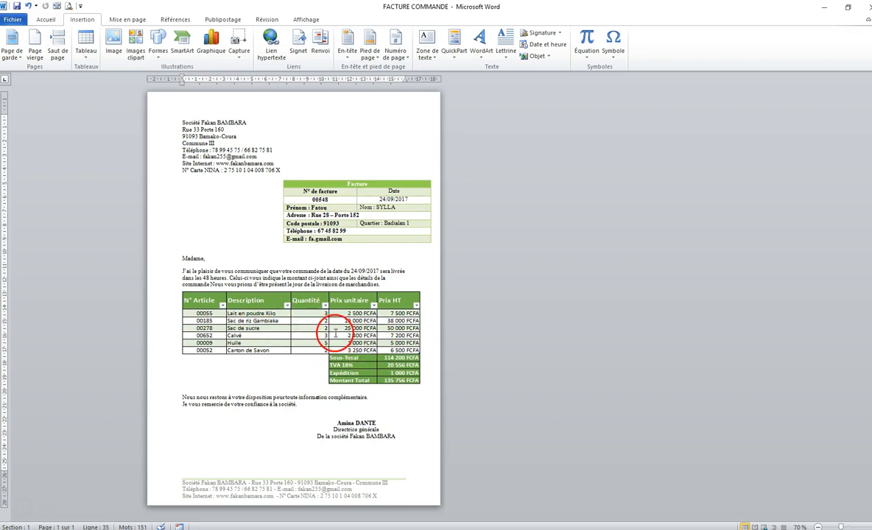
pyautogui.doubleClick(221, 330)
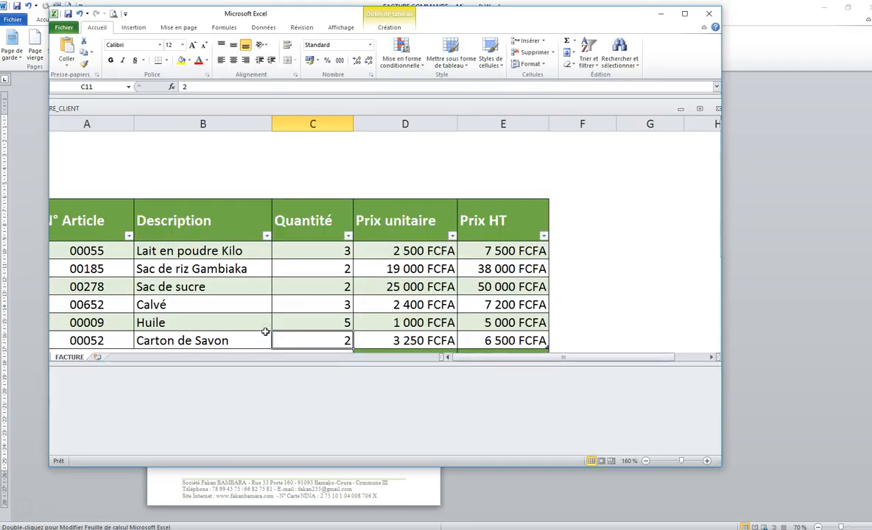
pyautogui.click(701, 109)
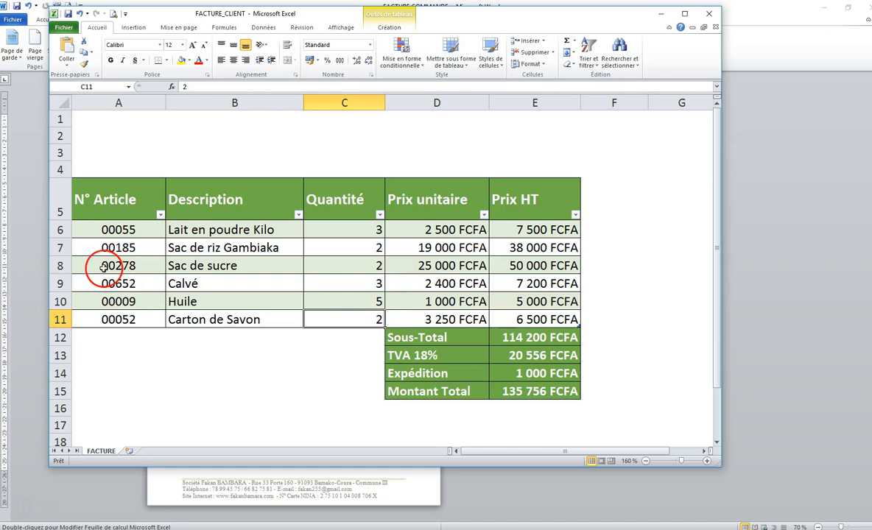
# Set the quantity of Sac de sucre to 4 in the source workbook
pyautogui.click(222, 265)
pyautogui.click(343, 265)
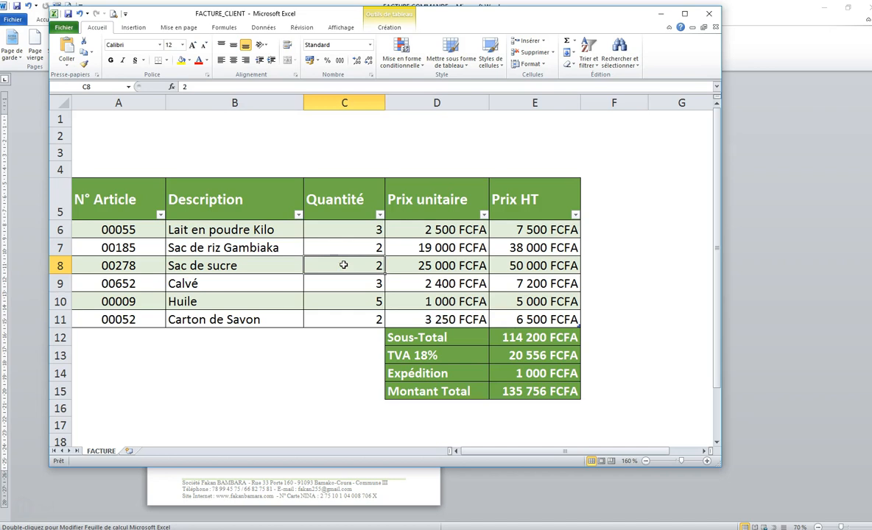
pyautogui.write('4')
pyautogui.press('Return')
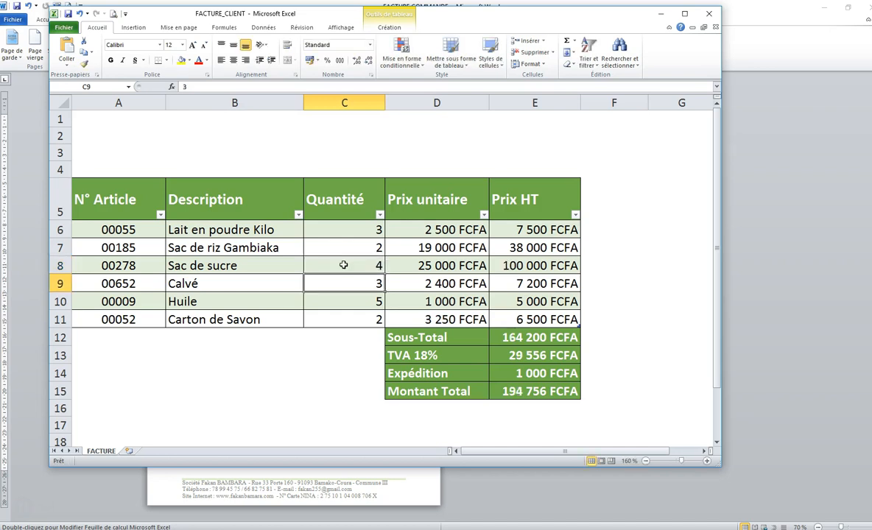
# Set the quantity of Huile to 10 and check the Montant Total row
pyautogui.click(217, 304)
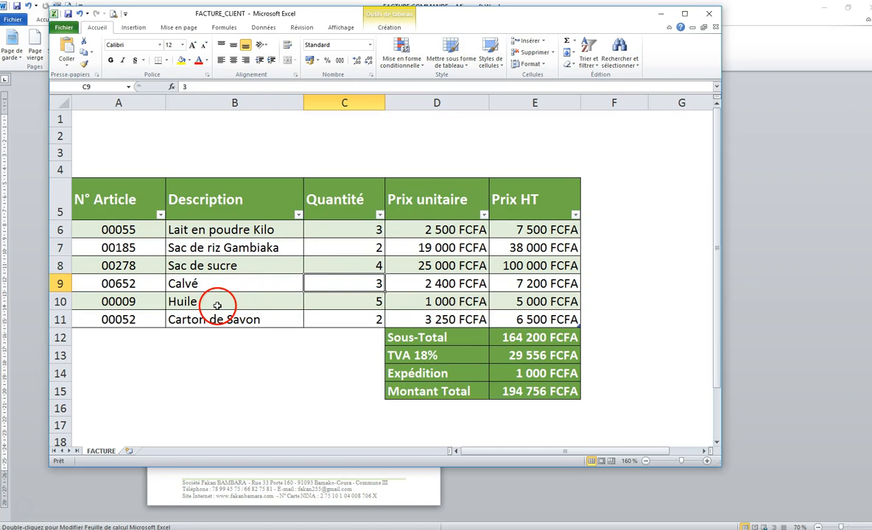
pyautogui.click(226, 302)
pyautogui.click(351, 303)
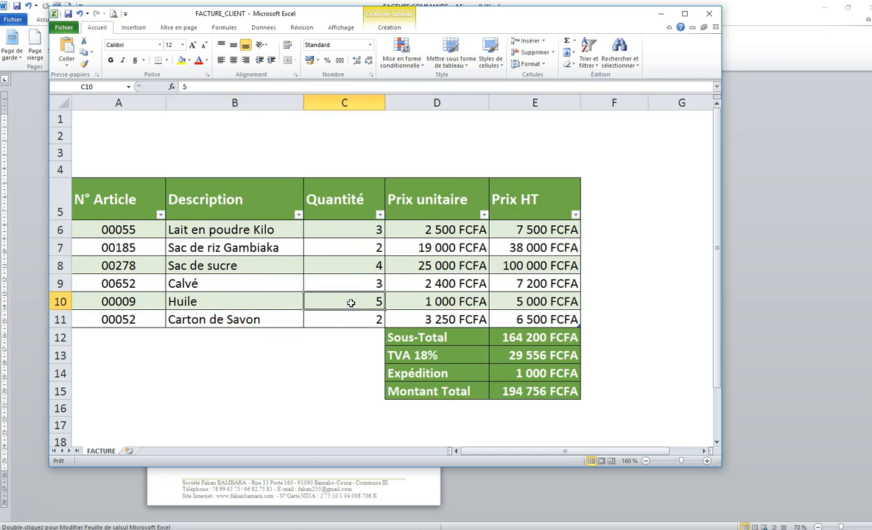
pyautogui.write('10')
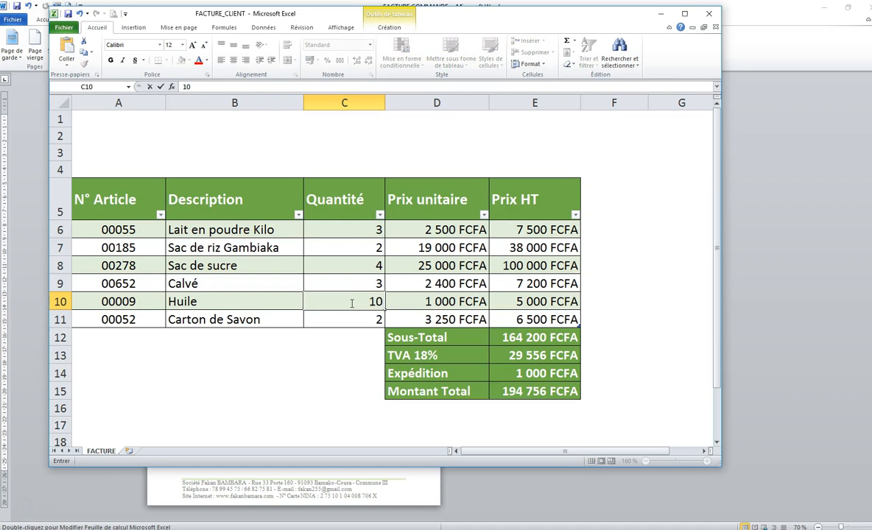
pyautogui.press('Return')
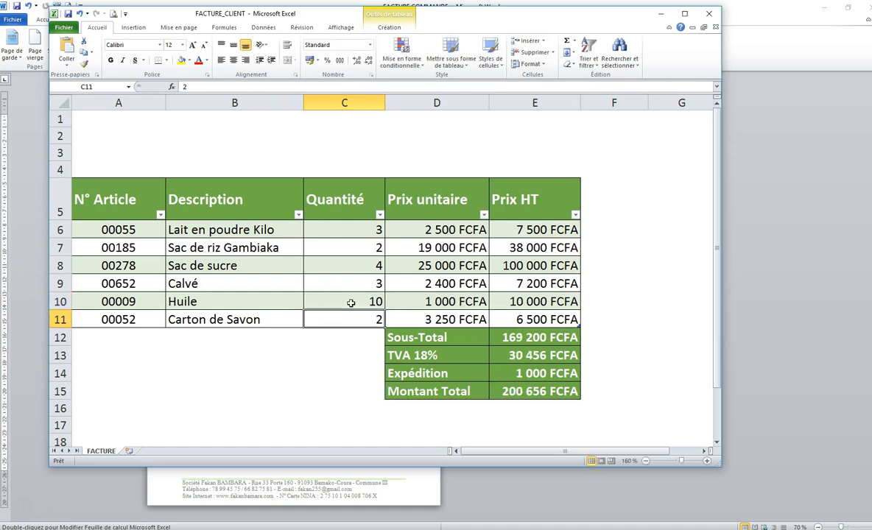
pyautogui.click(427, 394)
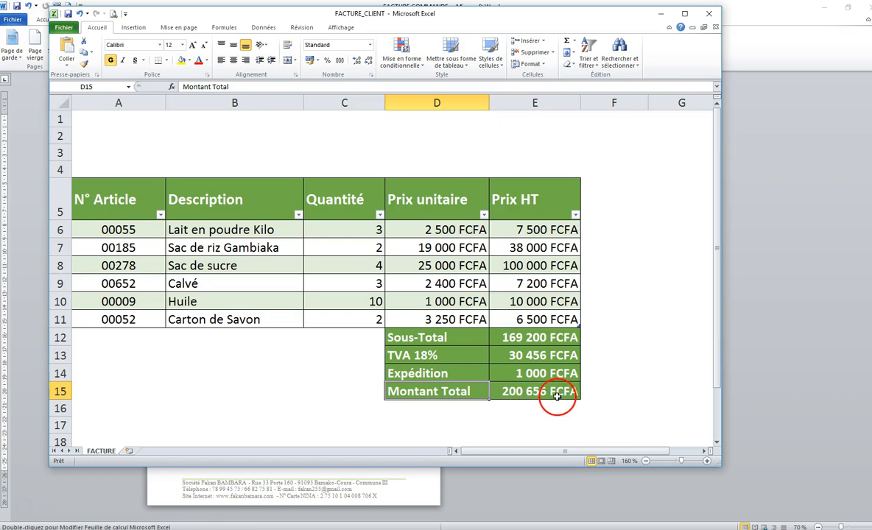
# Minimize Excel to return to the Word letter and update the links of the inserted invoice table
pyautogui.click(660, 14)
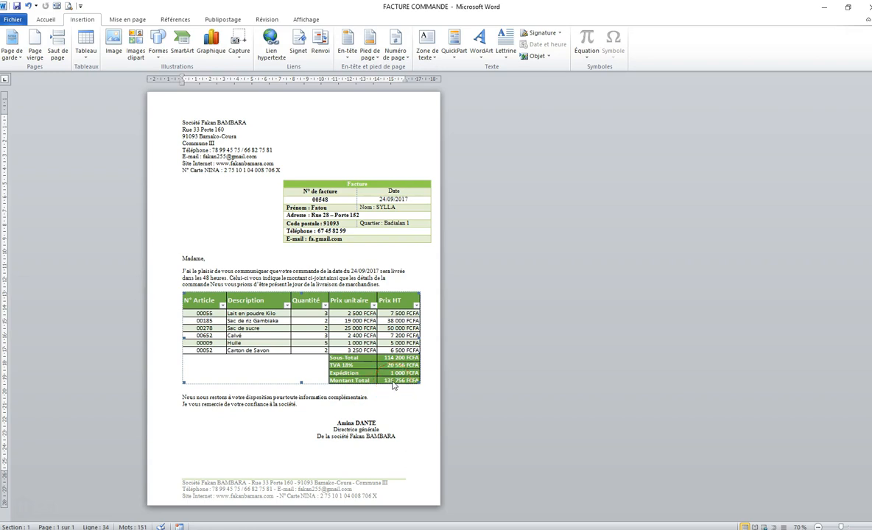
pyautogui.rightClick(281, 326)
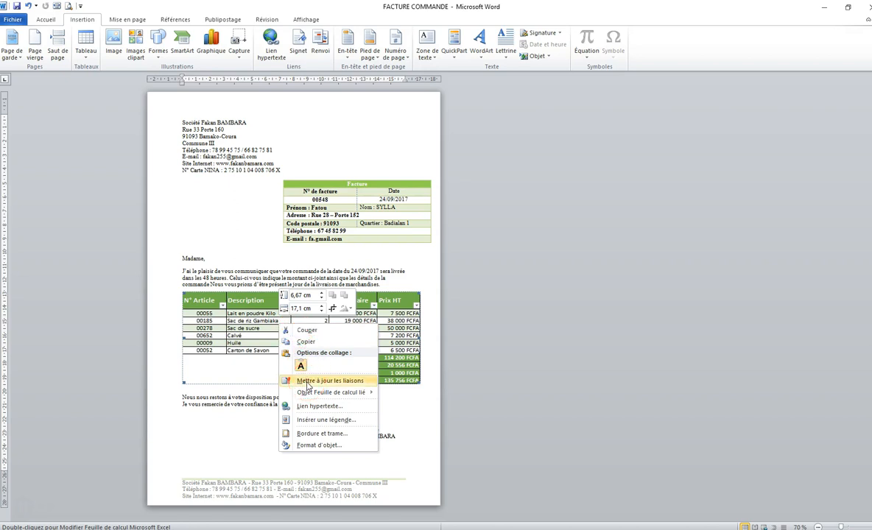
pyautogui.click(306, 382)
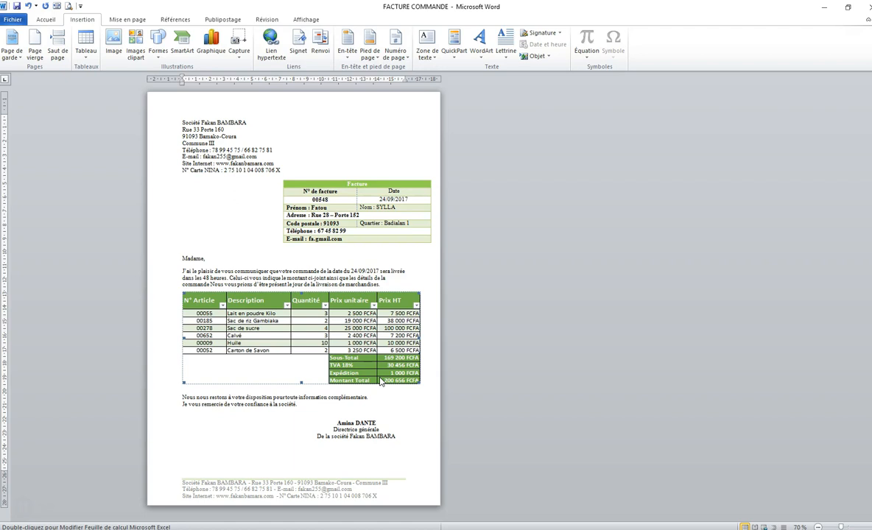
# Break the link between the invoice table and its FACTURE_CLIENT source workbook
pyautogui.rightClick(288, 329)
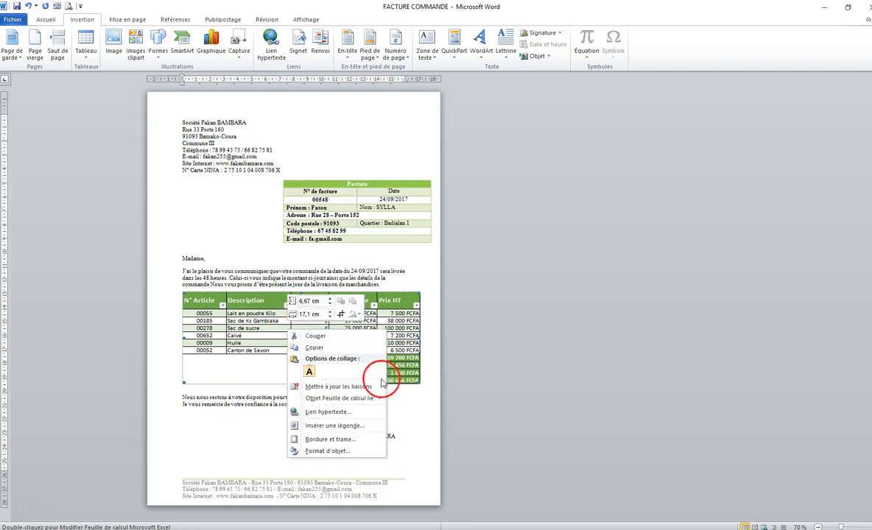
pyautogui.moveTo(346, 399)
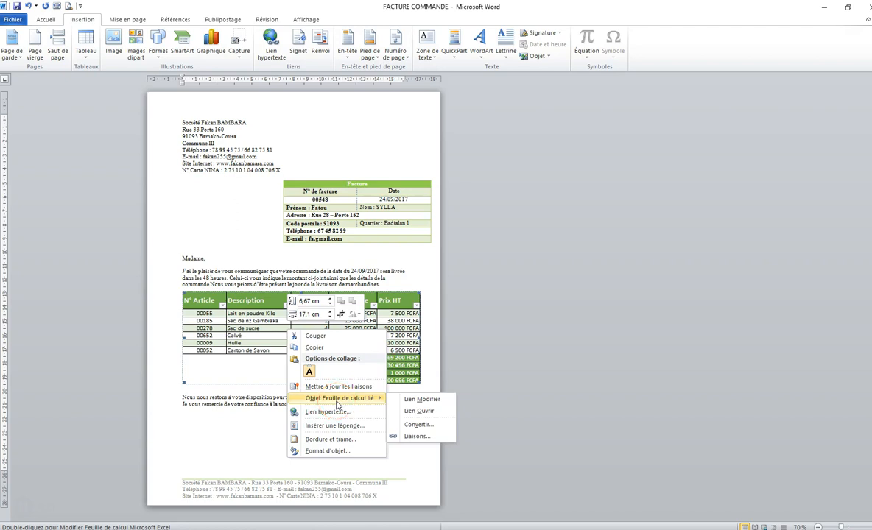
pyautogui.click(418, 437)
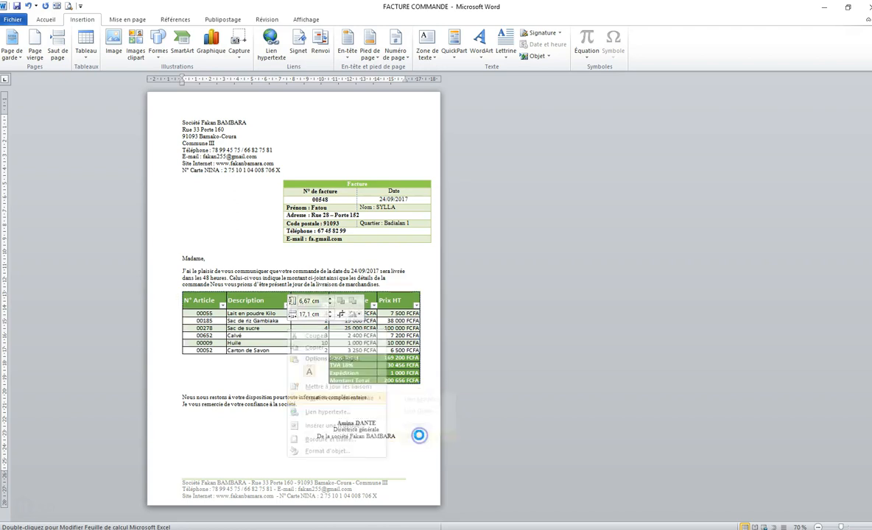
pyautogui.moveTo(366, 163); pyautogui.dragTo(289, 177)
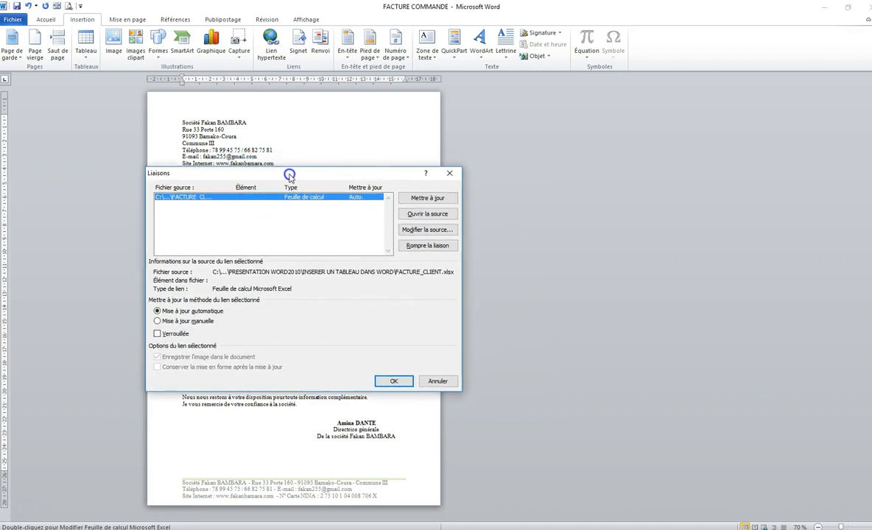
pyautogui.click(427, 246)
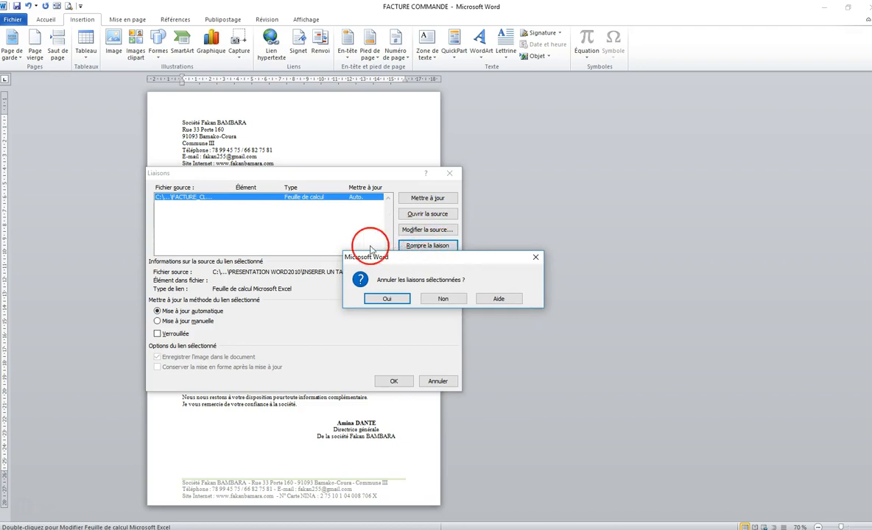
pyautogui.click(381, 298)
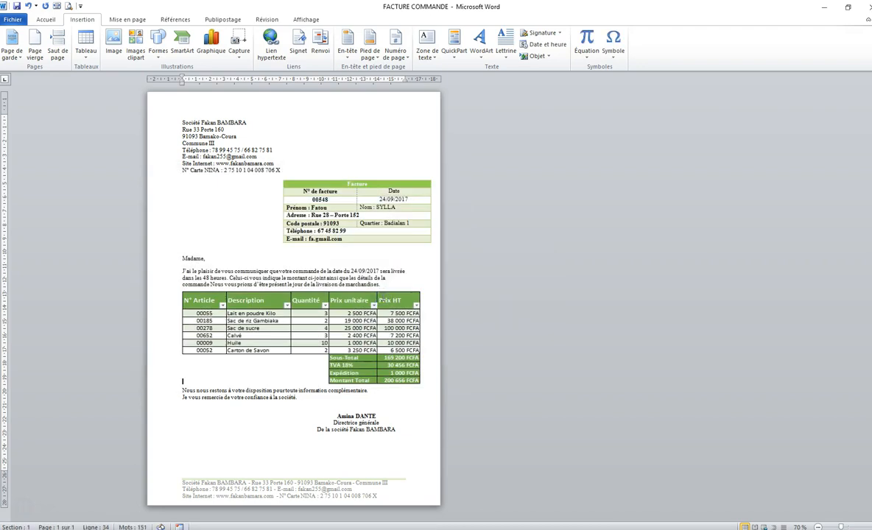
# Try to open the unlinked invoice table for editing, and undo the link break
pyautogui.click(359, 307)
pyautogui.moveTo(374, 335)
pyautogui.mouseDown()
pyautogui.moveTo(239, 323)
pyautogui.moveTo(301, 308)
pyautogui.moveTo(246, 325)
pyautogui.moveTo(252, 331)
pyautogui.mouseUp()
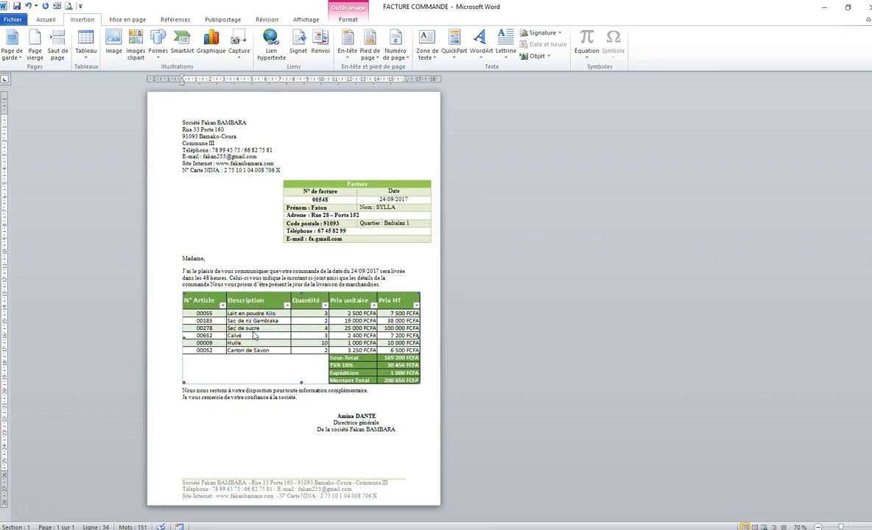
pyautogui.moveTo(254, 332)
pyautogui.mouseDown()
pyautogui.moveTo(301, 345)
pyautogui.moveTo(259, 343)
pyautogui.moveTo(253, 331)
pyautogui.moveTo(291, 346)
pyautogui.moveTo(324, 376)
pyautogui.moveTo(324, 346)
pyautogui.mouseUp()
pyautogui.hotkey('ctrl', 'z')
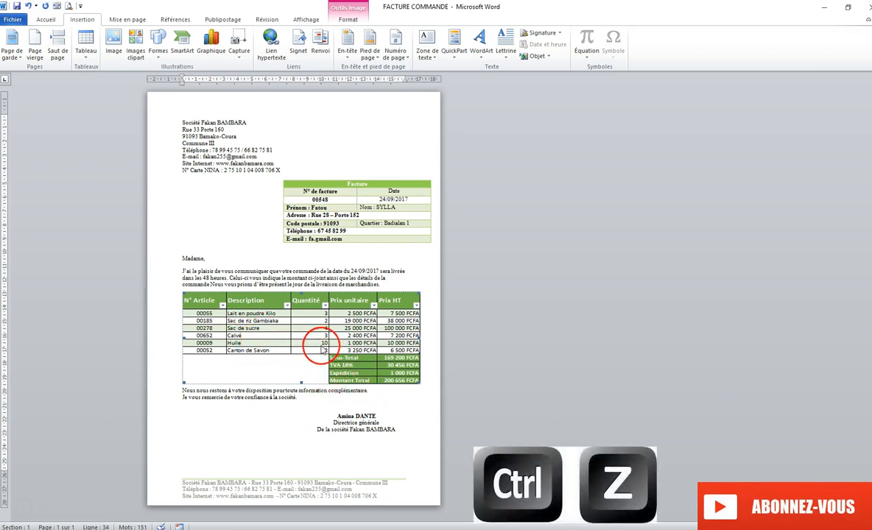
pyautogui.hotkey('ctrl', 'z')
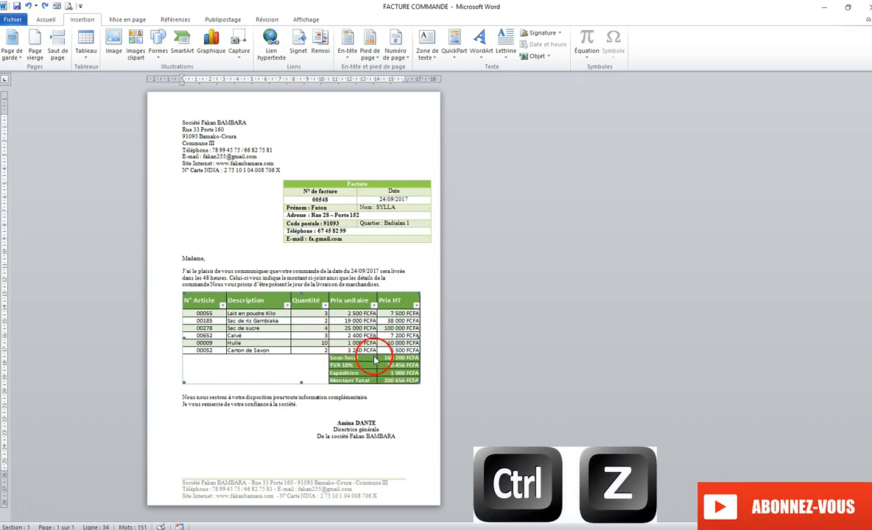
# Open the source workbook from the relinked invoice table in the letter
pyautogui.doubleClick(303, 300)
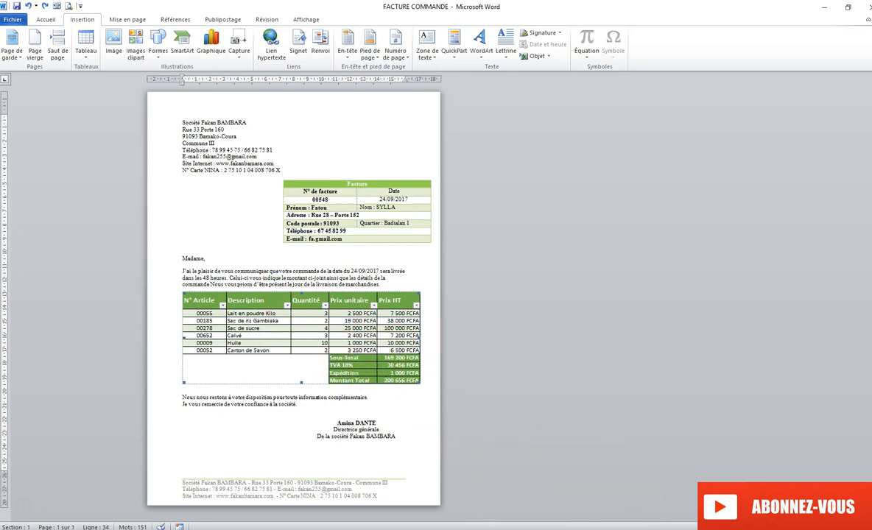